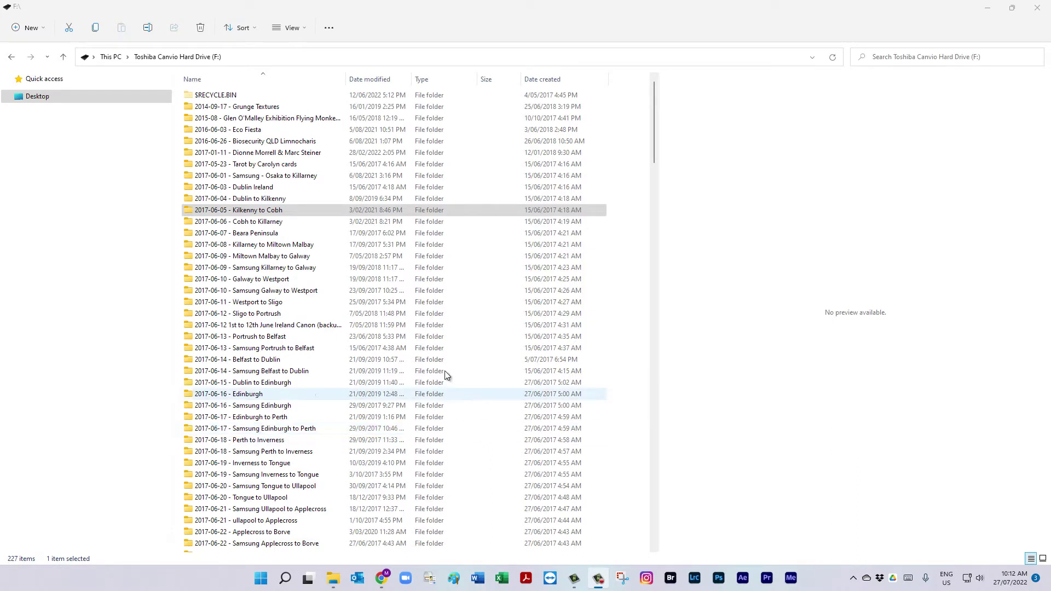
# - Inspect the Kilkenny to Cobh folder's right-click menu, expanded to the full classic list, then dismiss it
pyautogui.rightClick(188, 210)
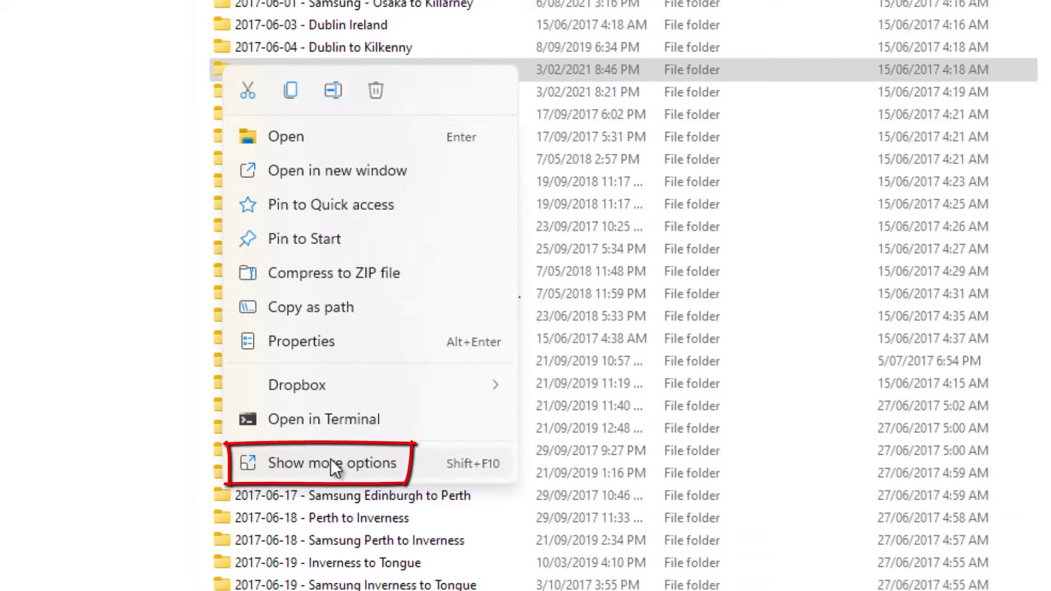
pyautogui.click(331, 459)
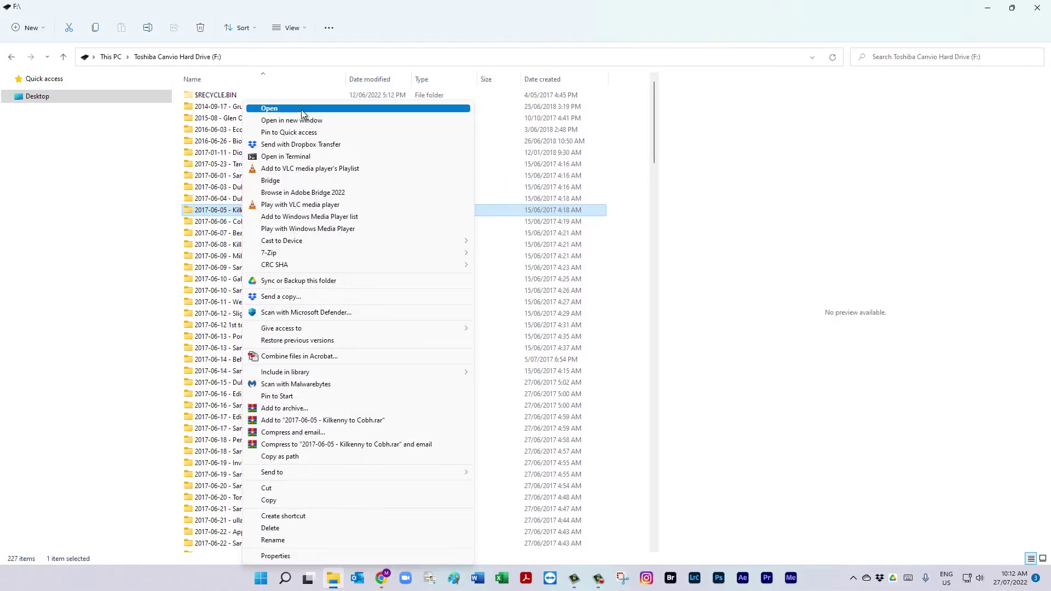
pyautogui.click(770, 457)
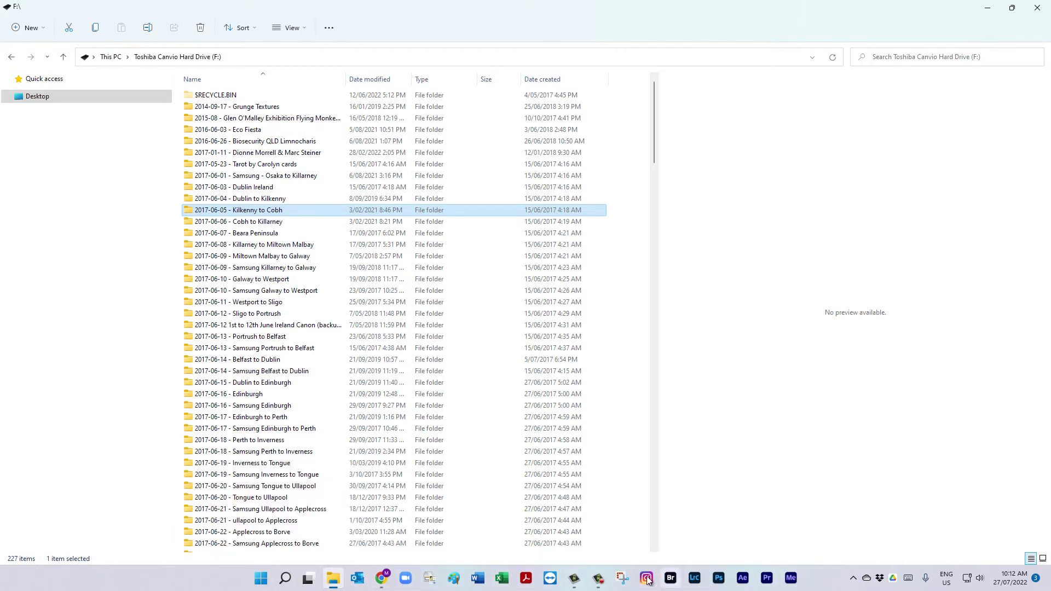
# - Open 'Show more options.txt' in Notepad and copy its reg add command line
pyautogui.click(271, 581)
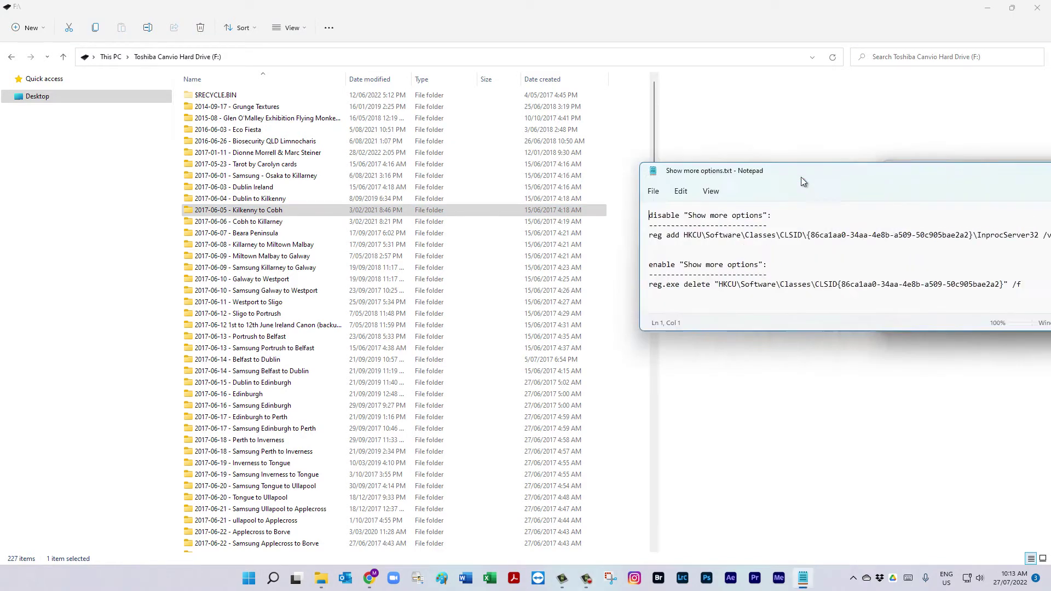
pyautogui.moveTo(801, 177); pyautogui.dragTo(439, 217)
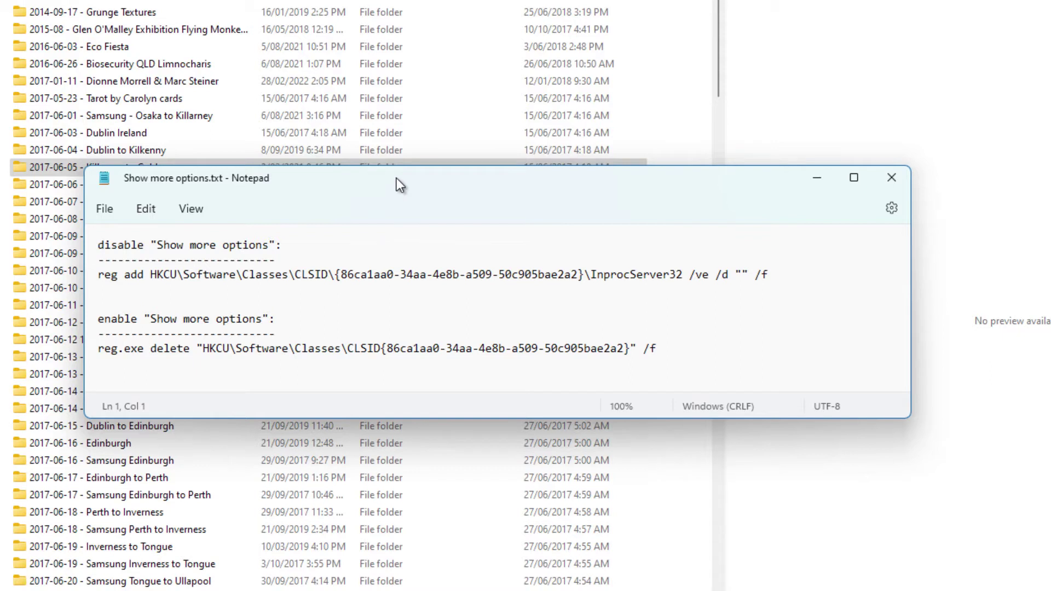
pyautogui.click(334, 277)
pyautogui.tripleClick(773, 275)
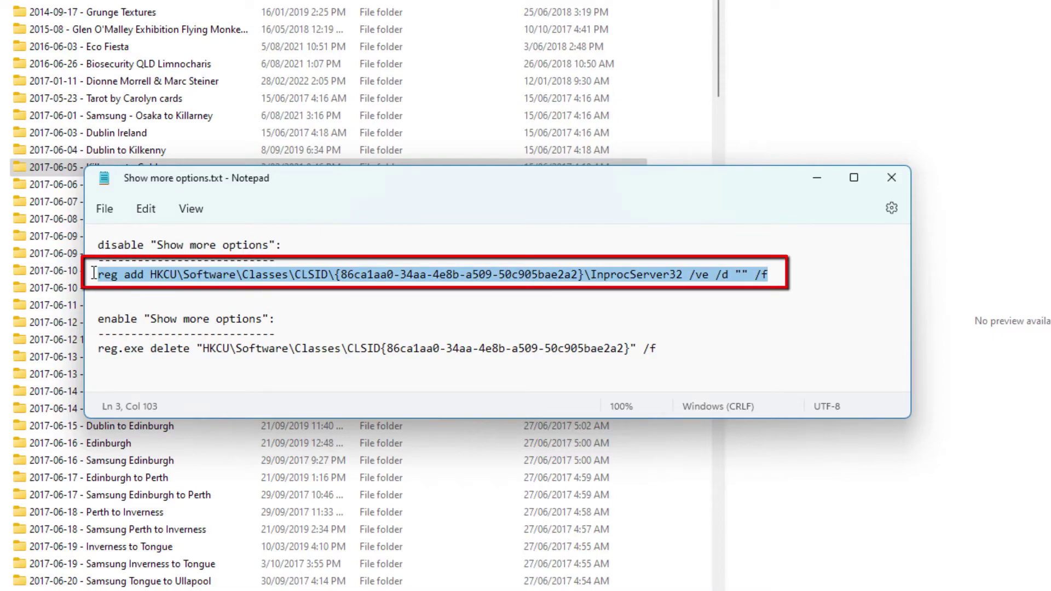
pyautogui.rightClick(118, 275)
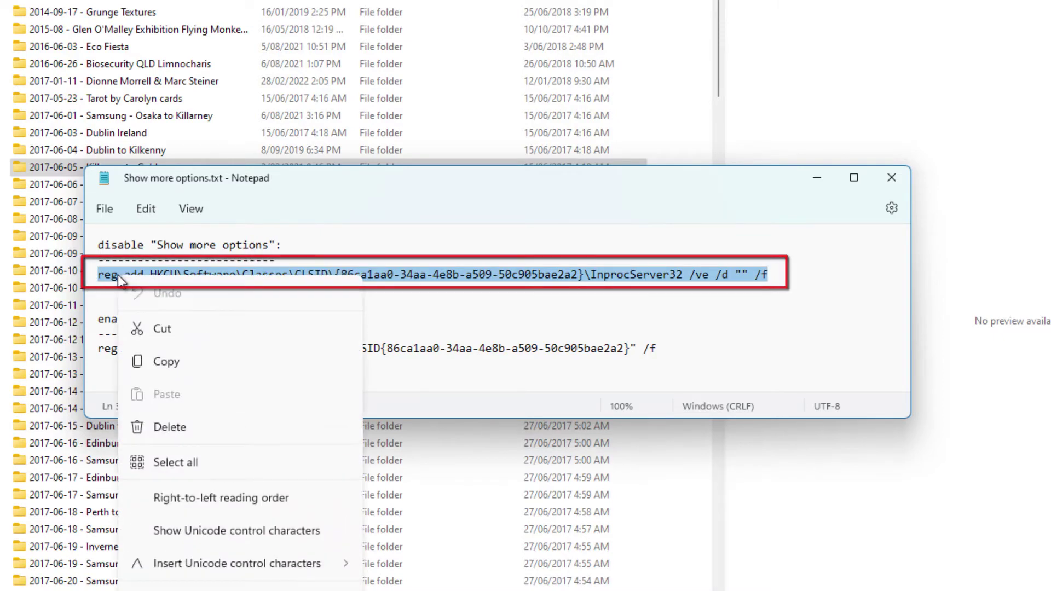
pyautogui.click(165, 361)
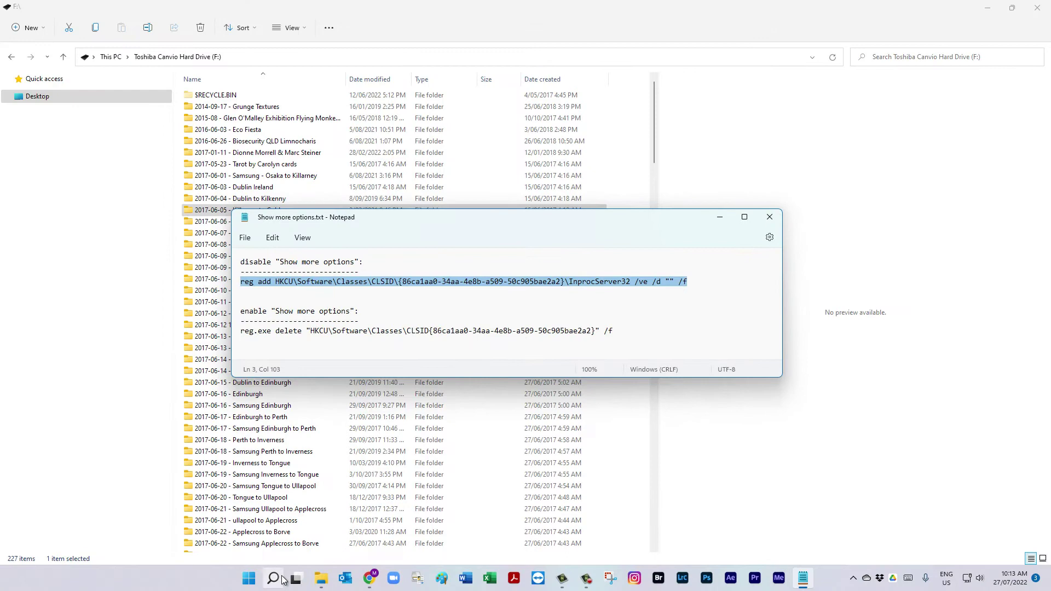
pyautogui.moveTo(273, 579)
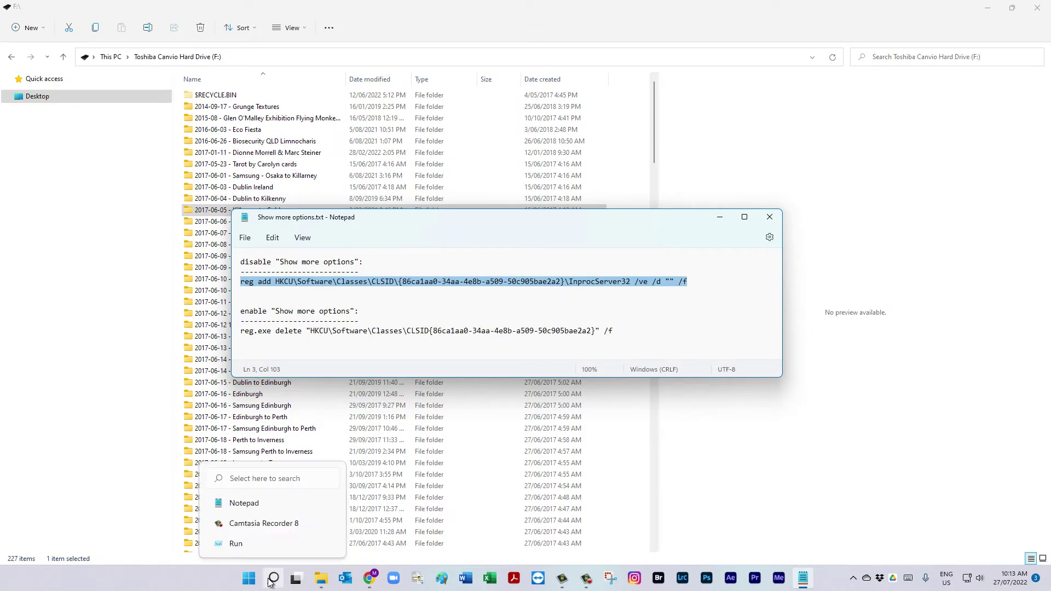
# - Paste the copied reg add command into Run's Open field and submit it
pyautogui.click(274, 580)
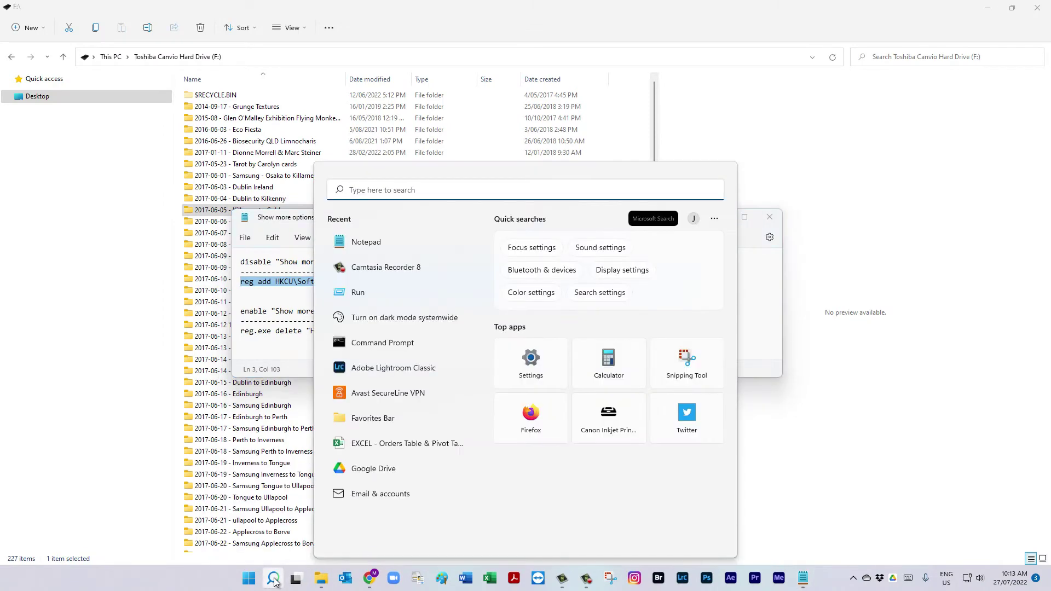
pyautogui.write('run')
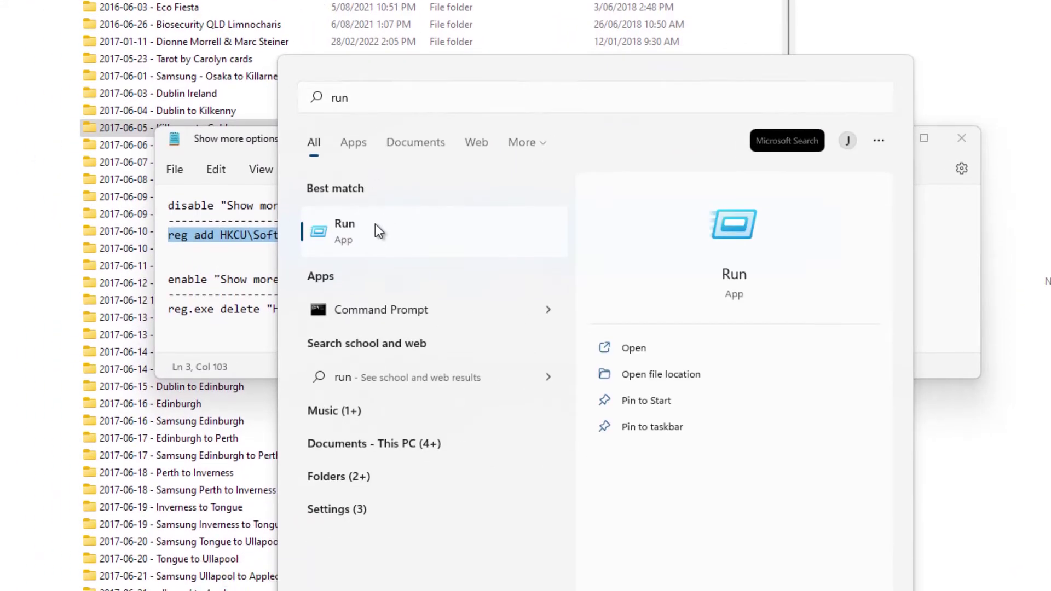
pyautogui.click(314, 263)
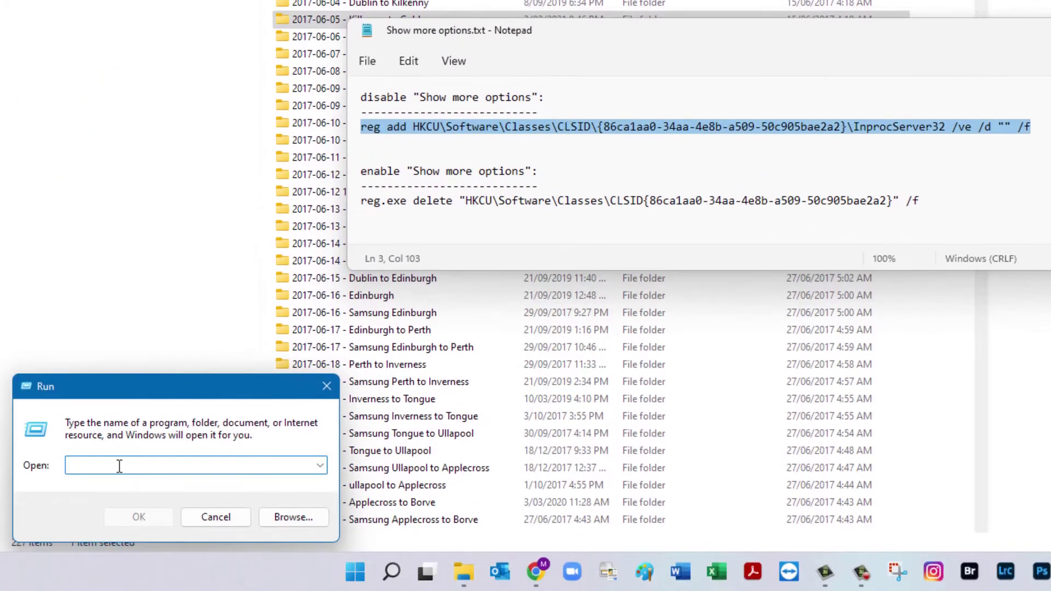
pyautogui.rightClick(119, 467)
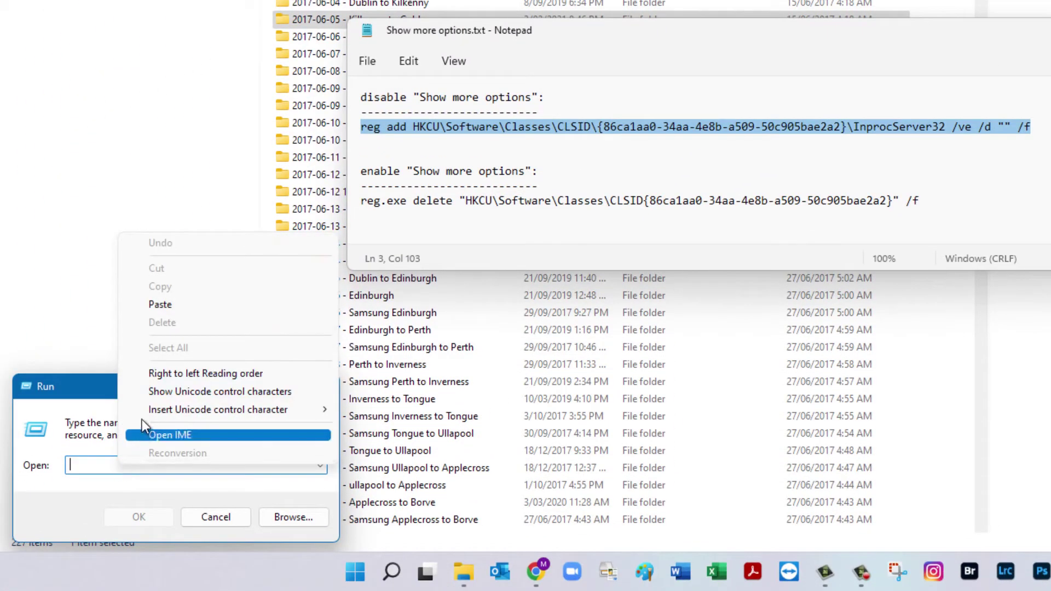
pyautogui.click(160, 305)
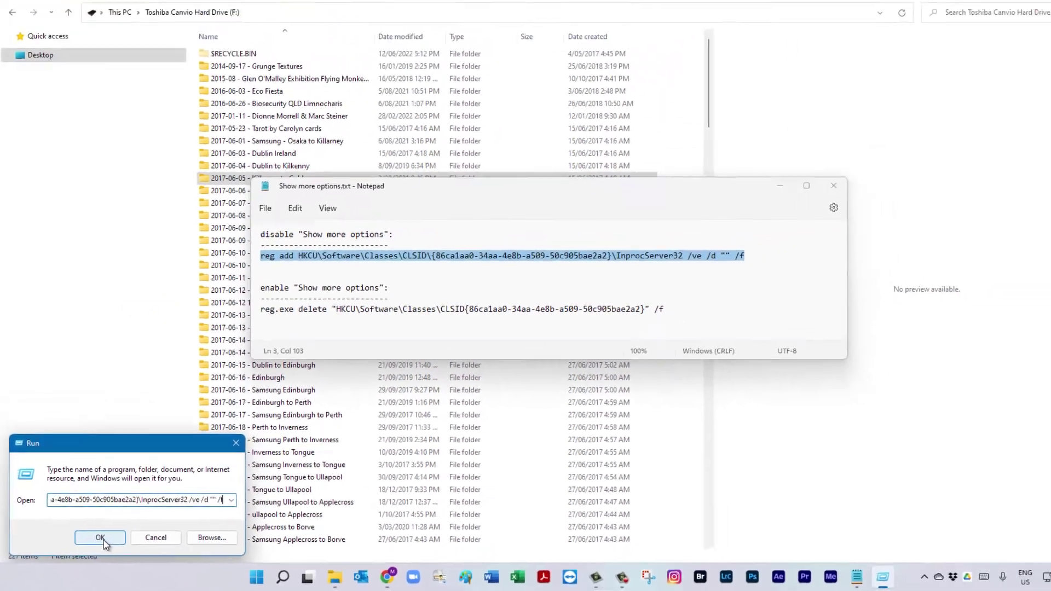
pyautogui.click(100, 538)
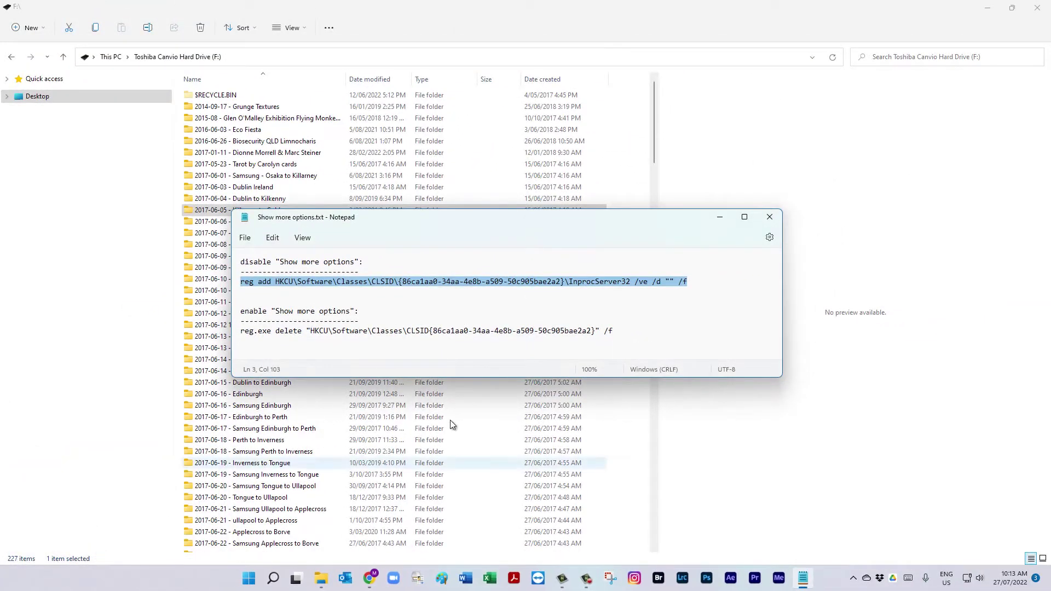
pyautogui.moveTo(625, 216); pyautogui.dragTo(1047, 205)
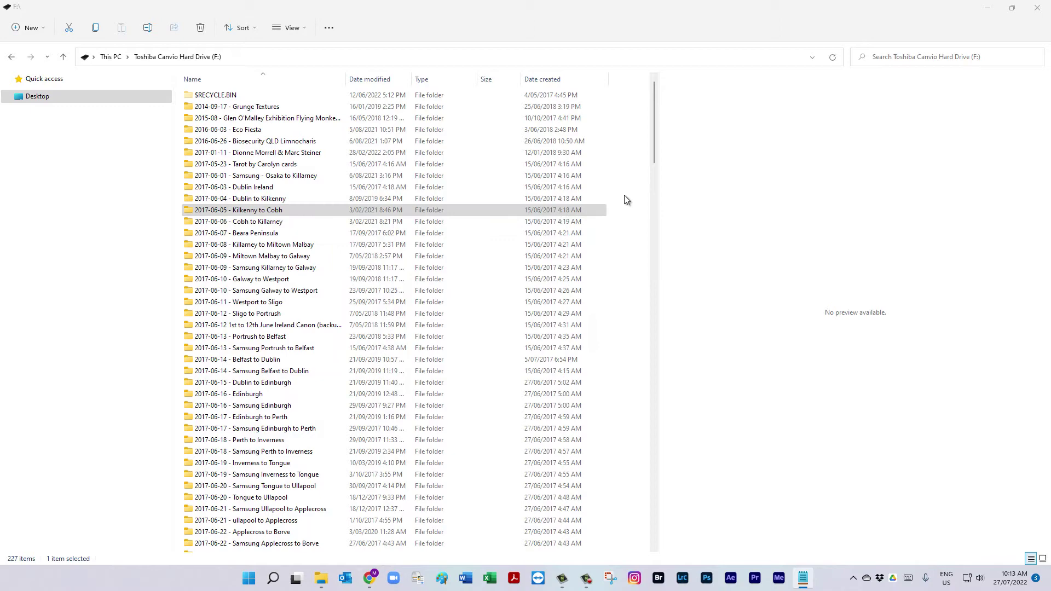
pyautogui.rightClick(292, 108)
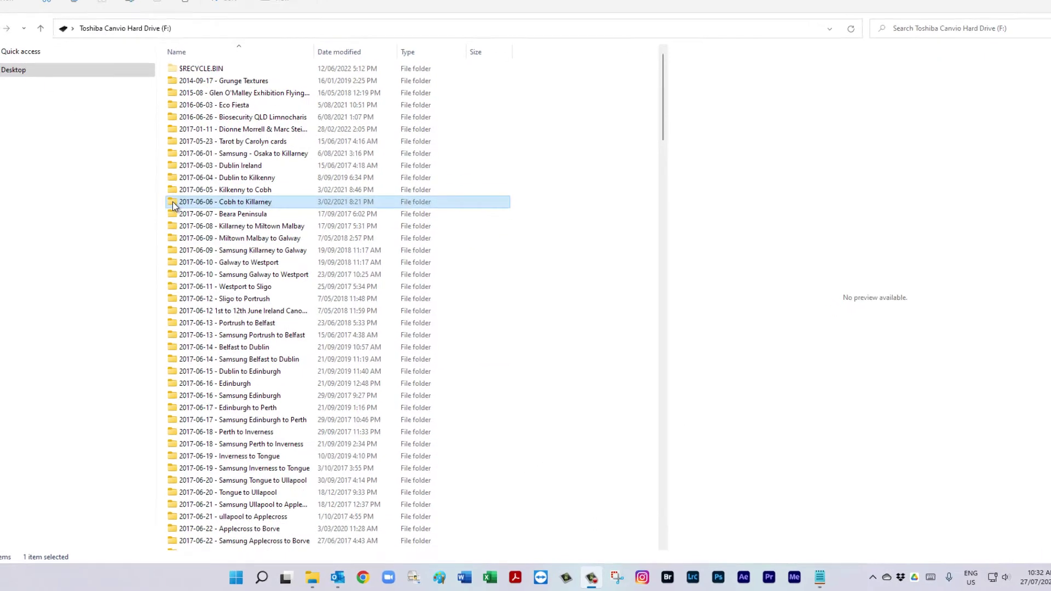
pyautogui.rightClick(191, 223)
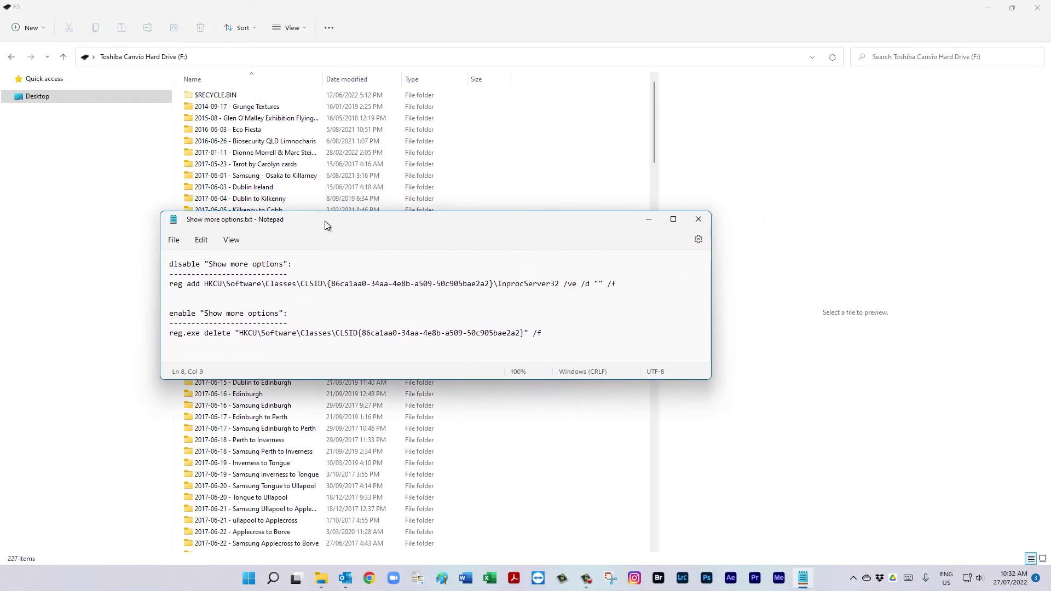
# - Select and copy the reg.exe delete line in the Notepad note
pyautogui.click(216, 332)
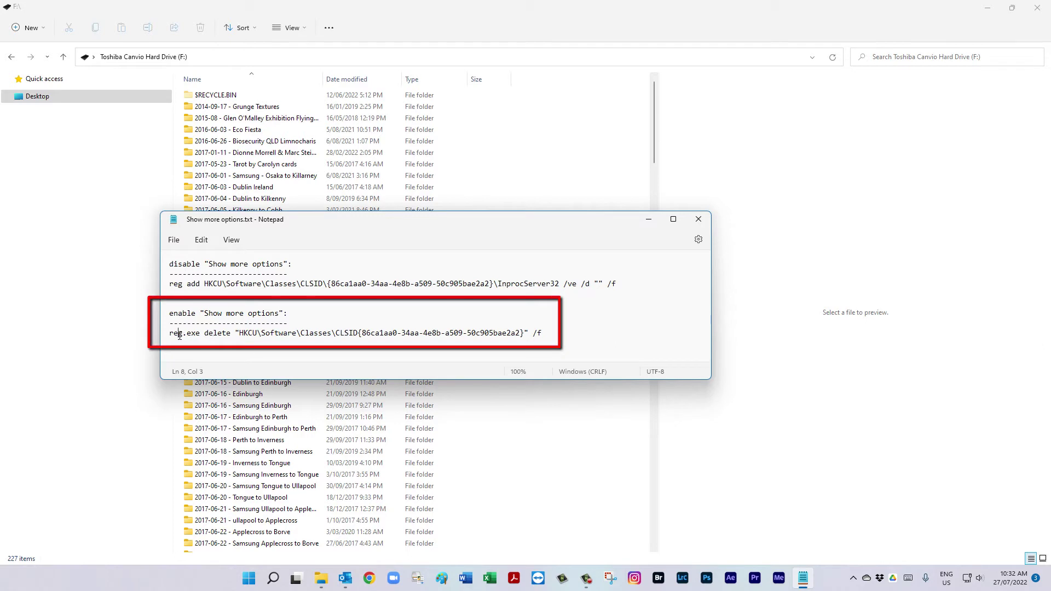
pyautogui.moveTo(543, 332); pyautogui.dragTo(169, 332)
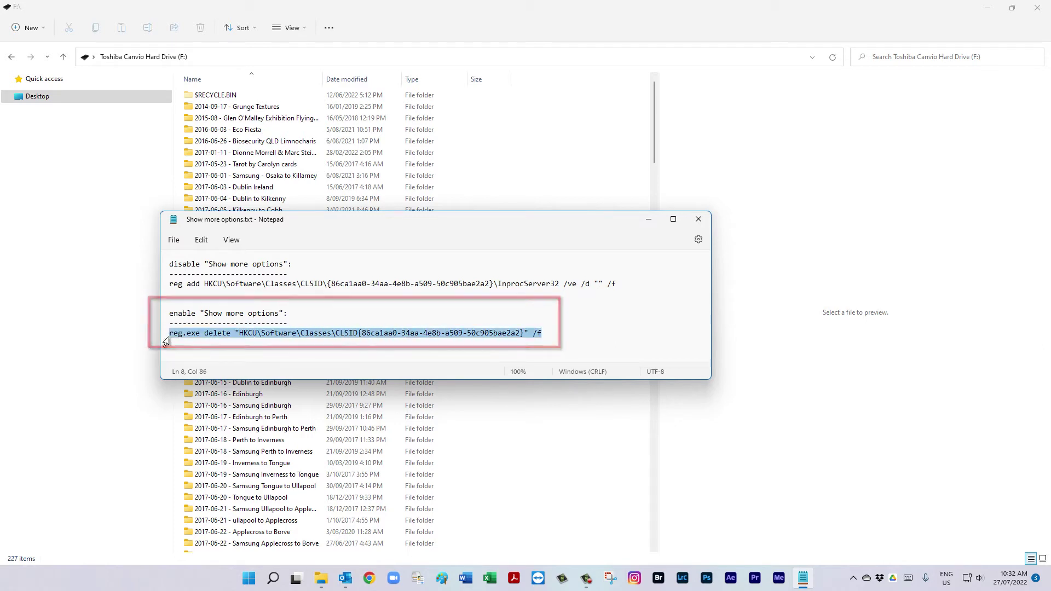
pyautogui.rightClick(174, 335)
pyautogui.click(205, 391)
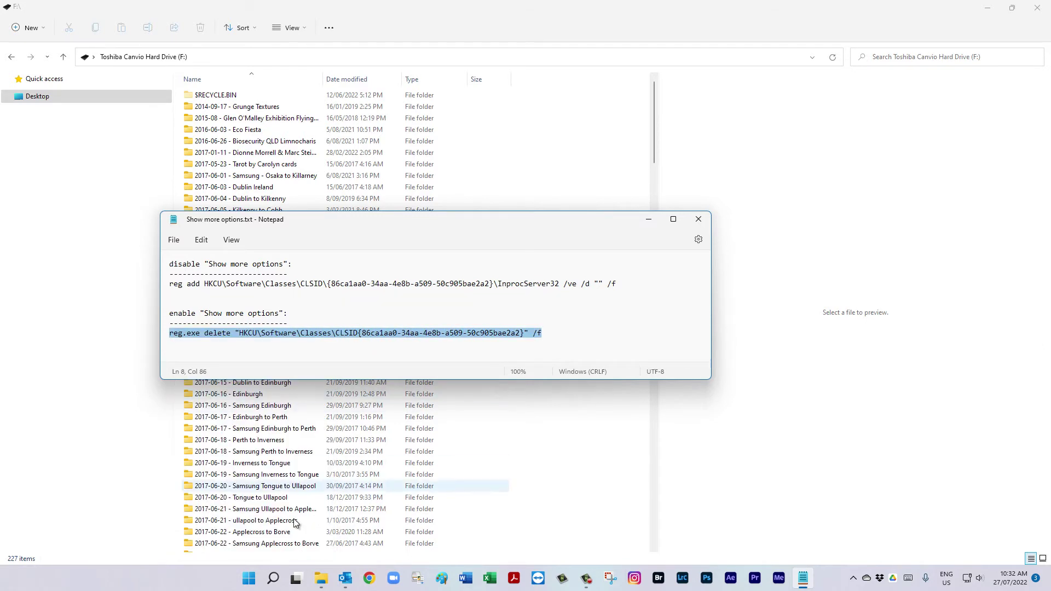
pyautogui.rightClick(274, 580)
# - Open Run and paste the reg.exe delete command, reviewing it from its beginning
pyautogui.click(273, 579)
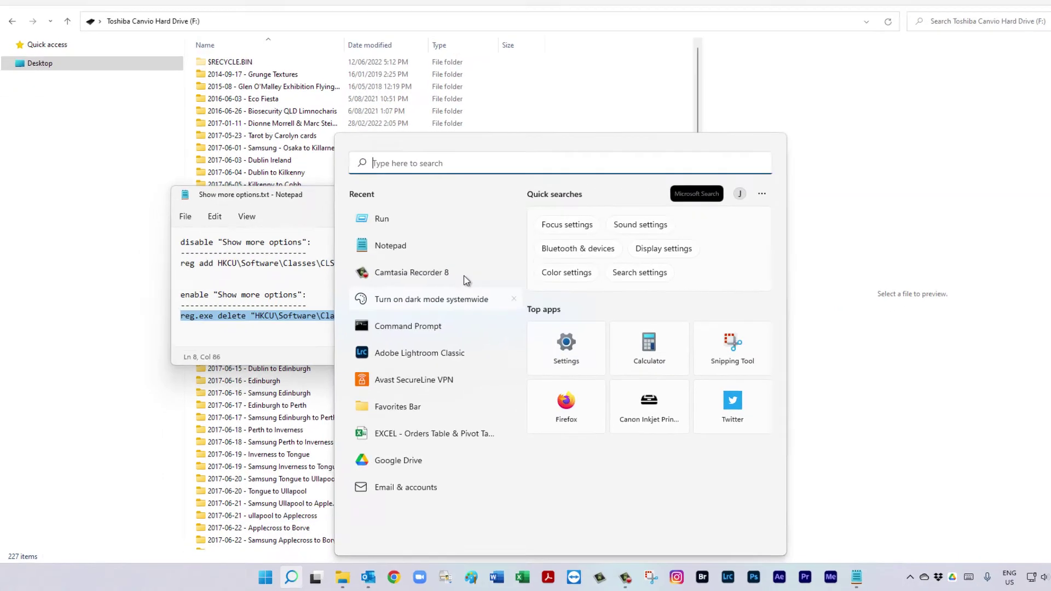
pyautogui.click(360, 242)
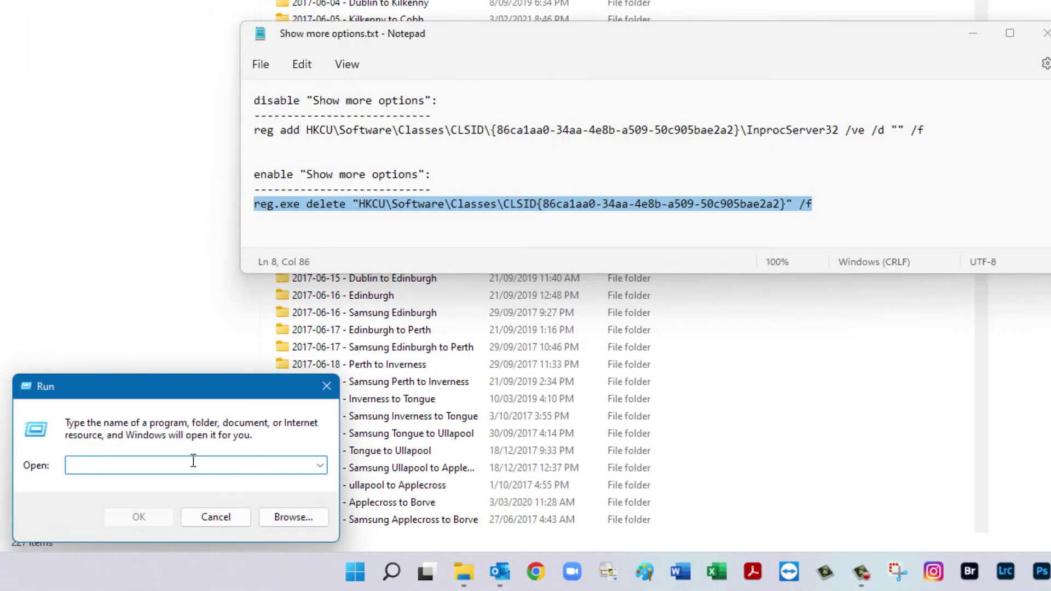
pyautogui.hotkey('ctrl', 'v')
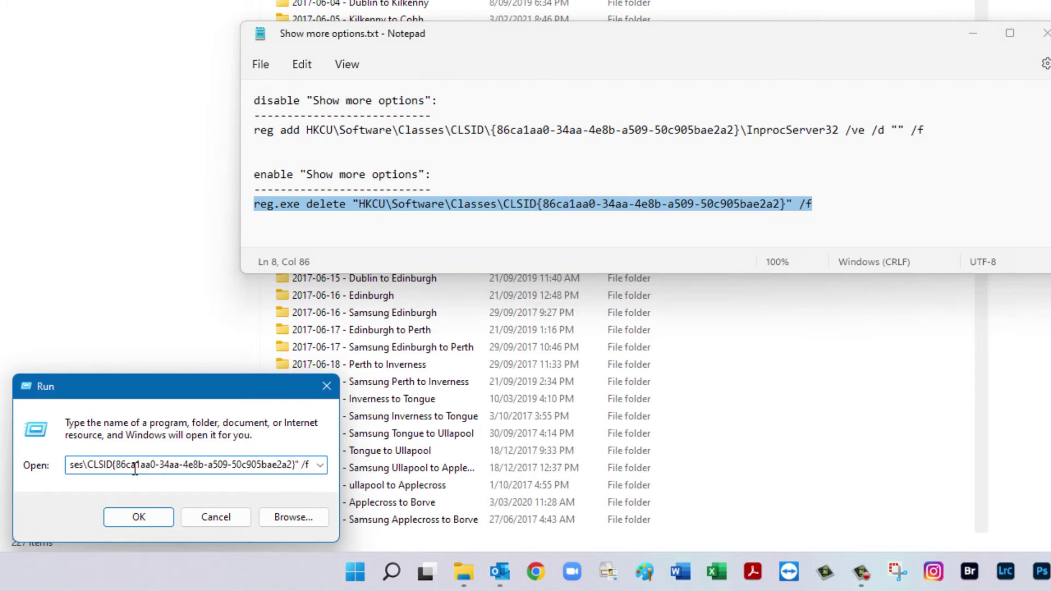
pyautogui.press('Home')
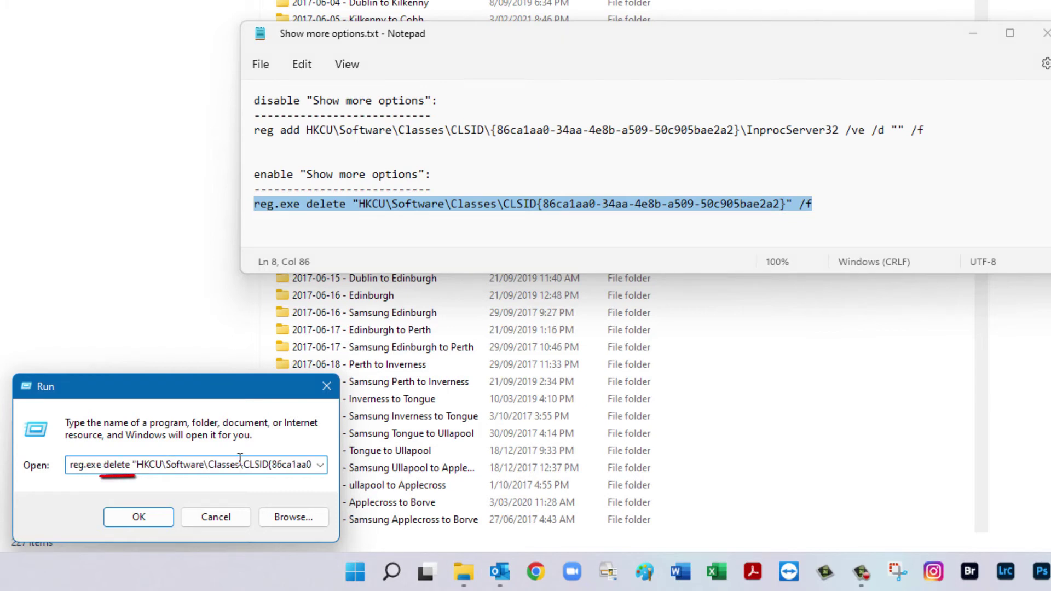